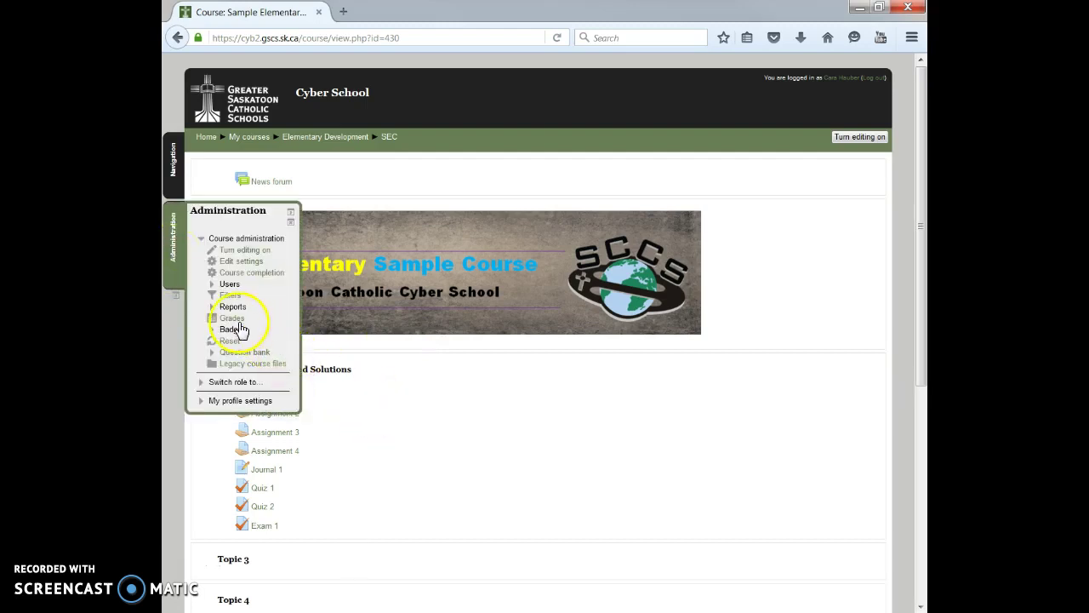
- Open the Categories and items setup in the course's grades
{"action": "left_click", "coordinate": [233, 319]}
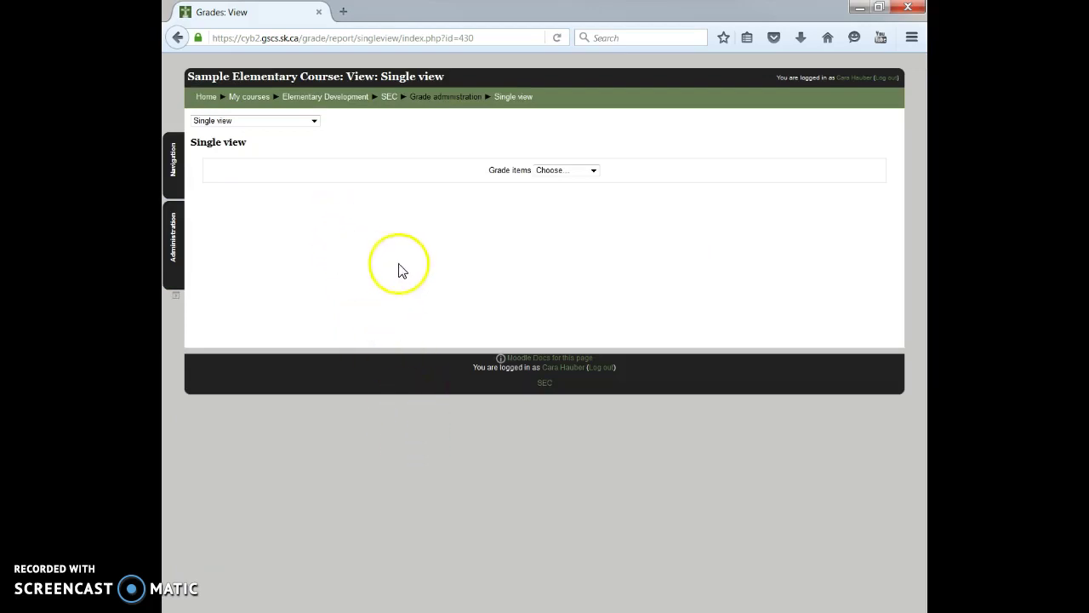
{"action": "left_click", "coordinate": [313, 121]}
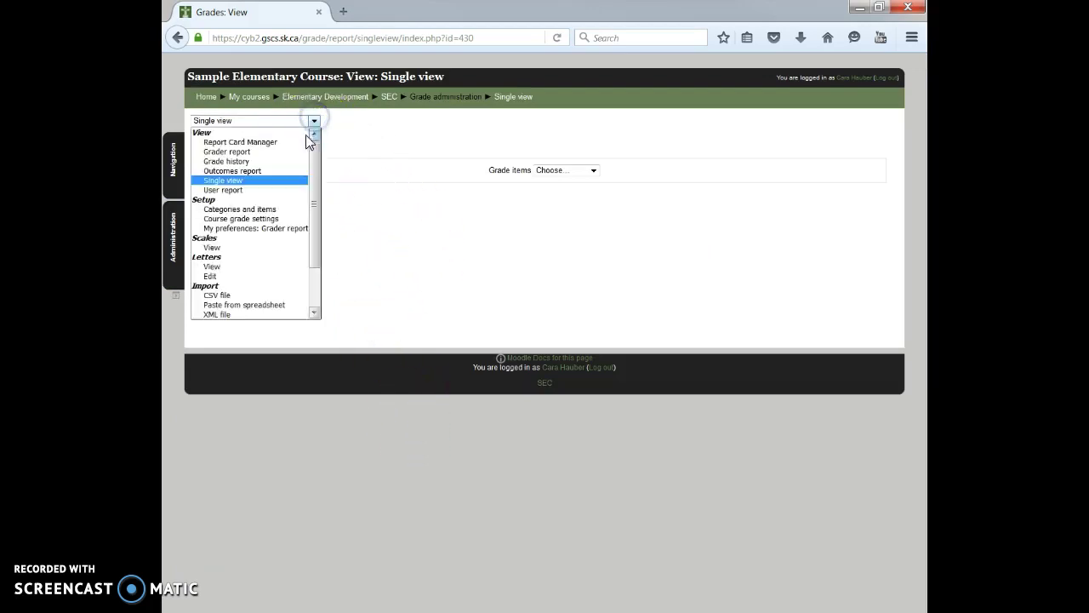
{"action": "left_click", "coordinate": [232, 210]}
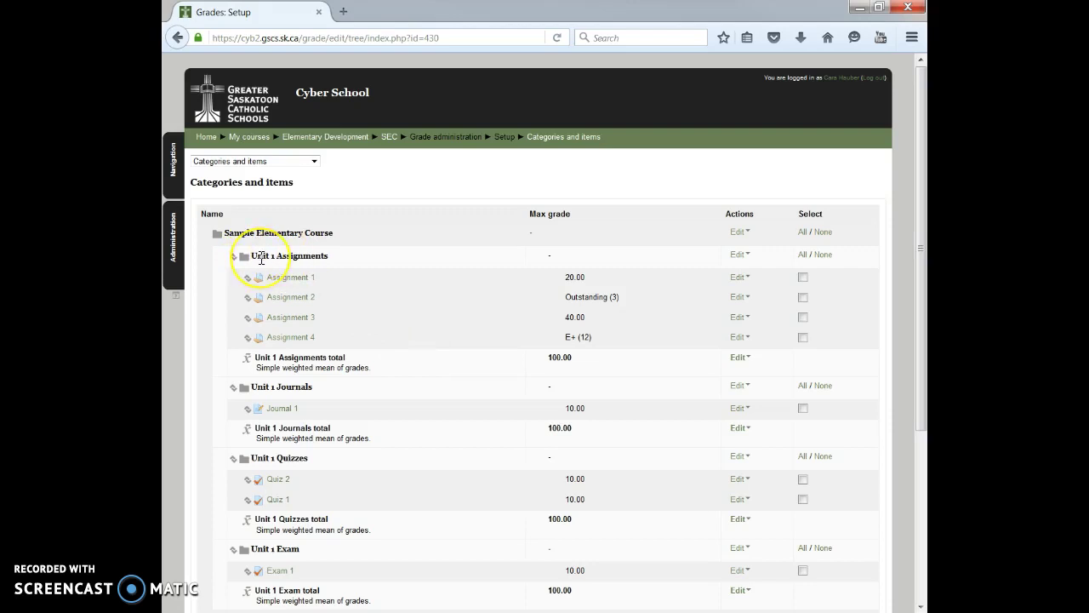
{"action": "scroll", "coordinate": [261, 259], "scroll_direction": "down", "scroll_amount": 3}
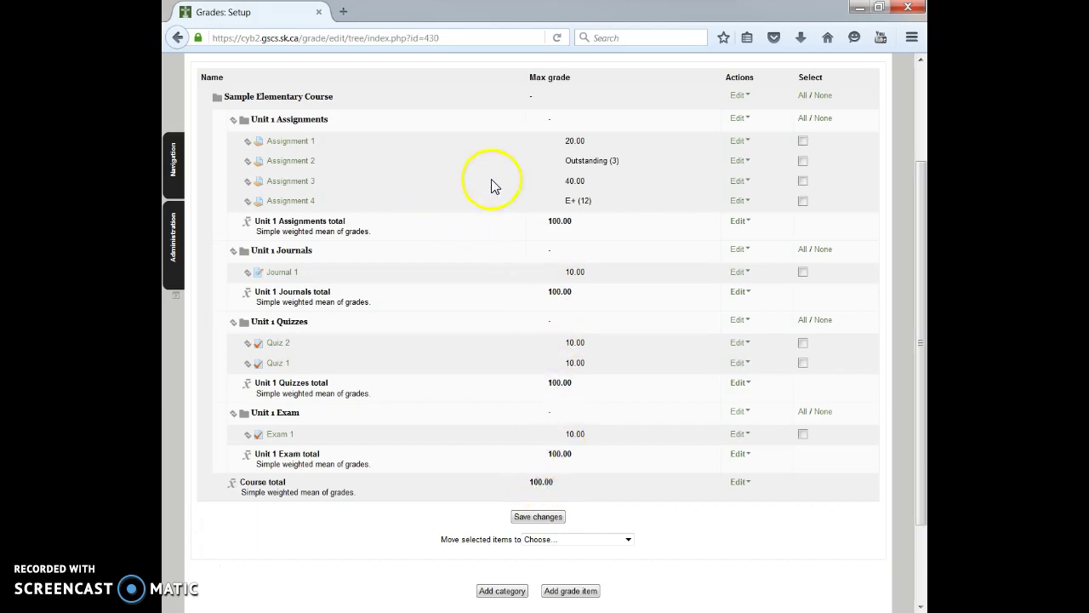
{"action": "scroll", "coordinate": [552, 170], "scroll_direction": "up", "scroll_amount": 2}
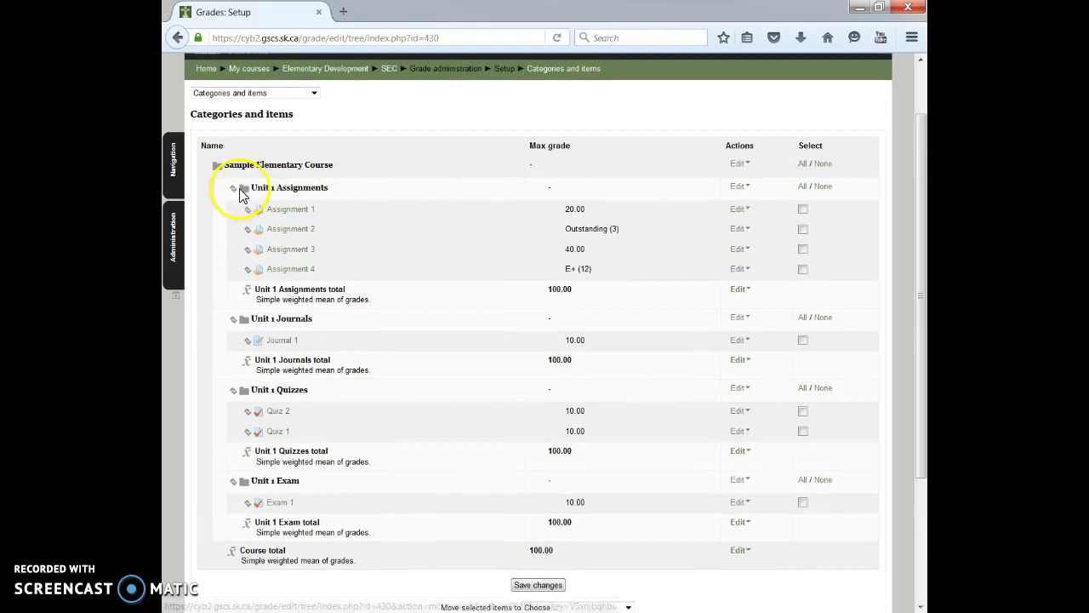
{"action": "left_click", "coordinate": [740, 211]}
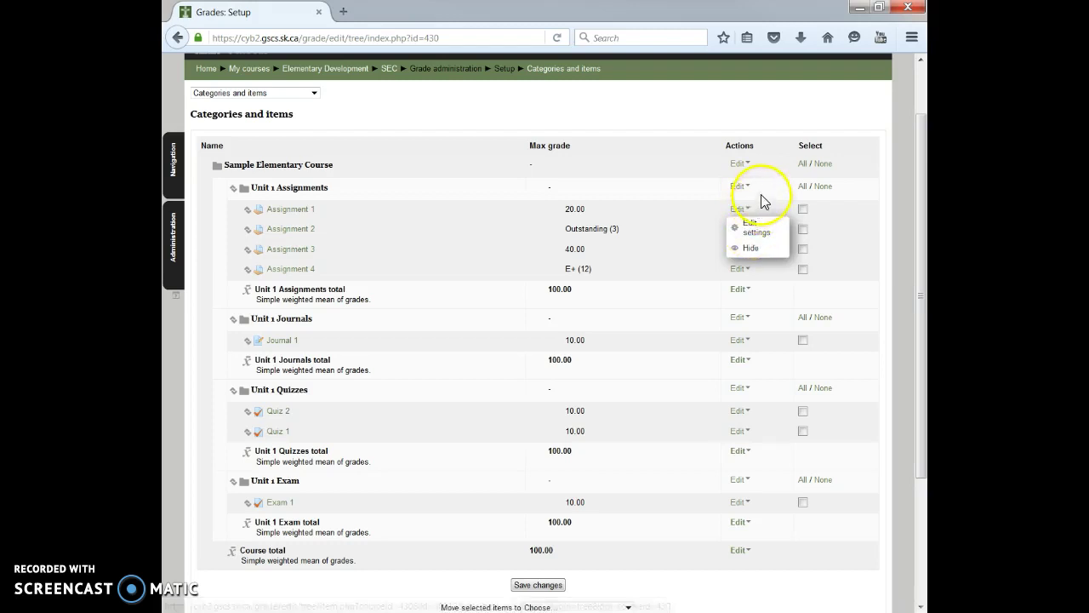
{"action": "left_click", "coordinate": [761, 196]}
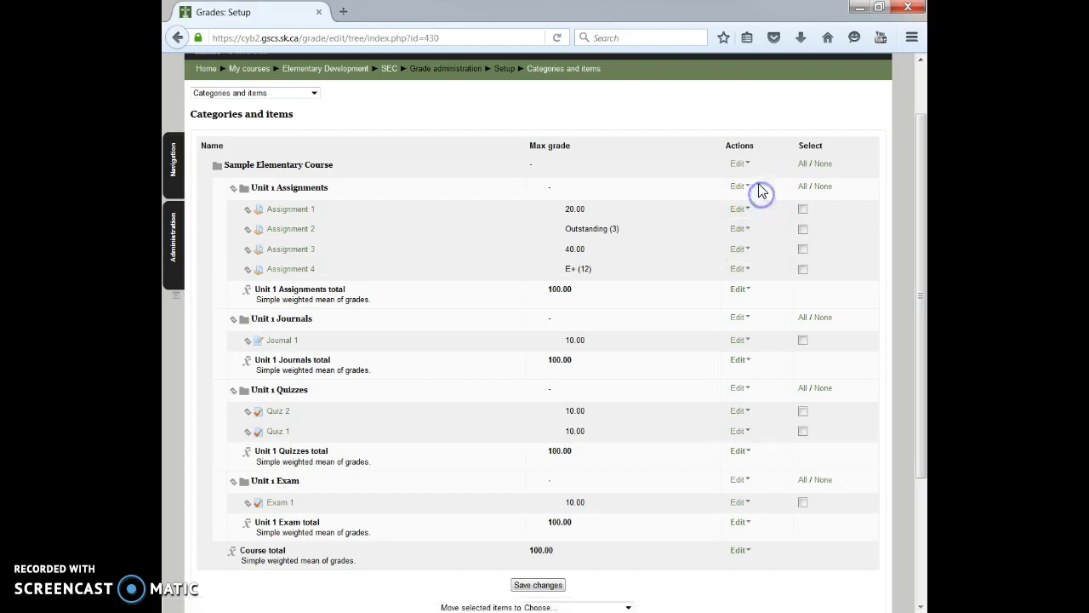
{"action": "left_click", "coordinate": [739, 291]}
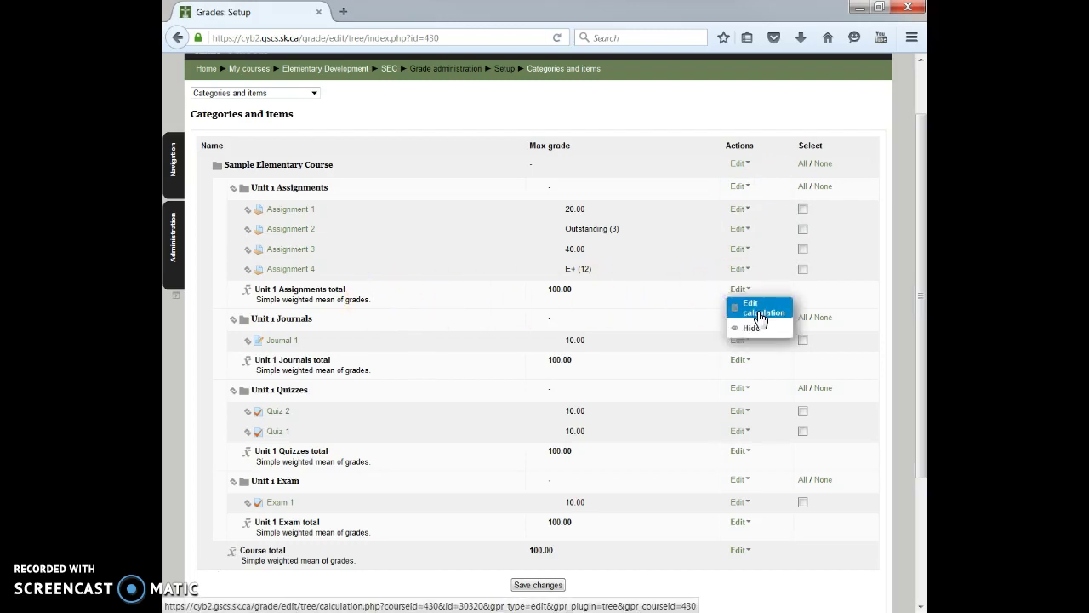
{"action": "left_click", "coordinate": [685, 300]}
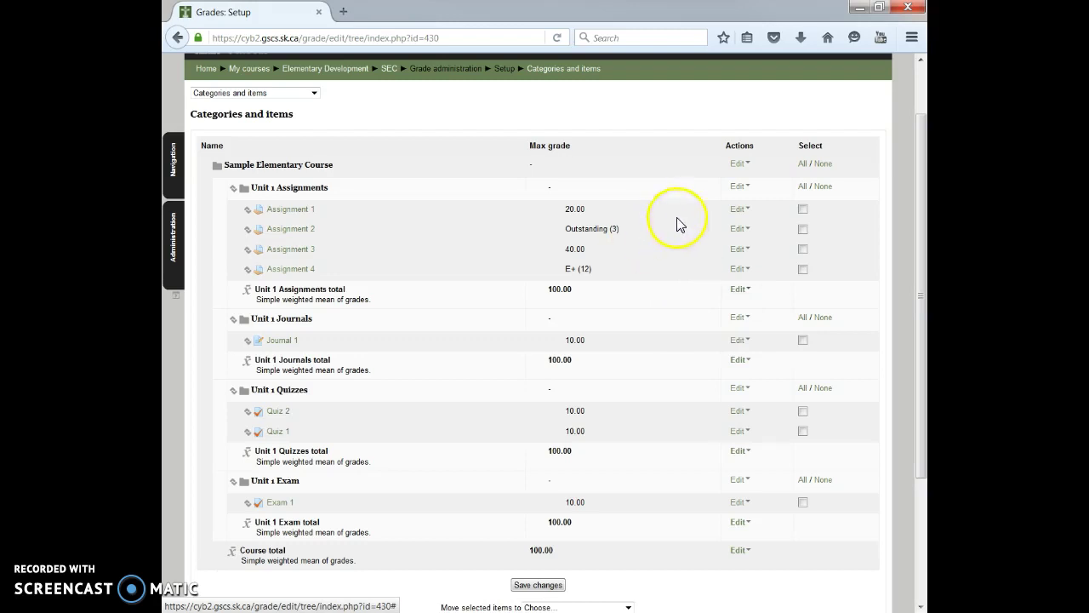
- Set the maximum grade of the Unit 1 Assignments category total to 50 and save the change
{"action": "left_click", "coordinate": [738, 185]}
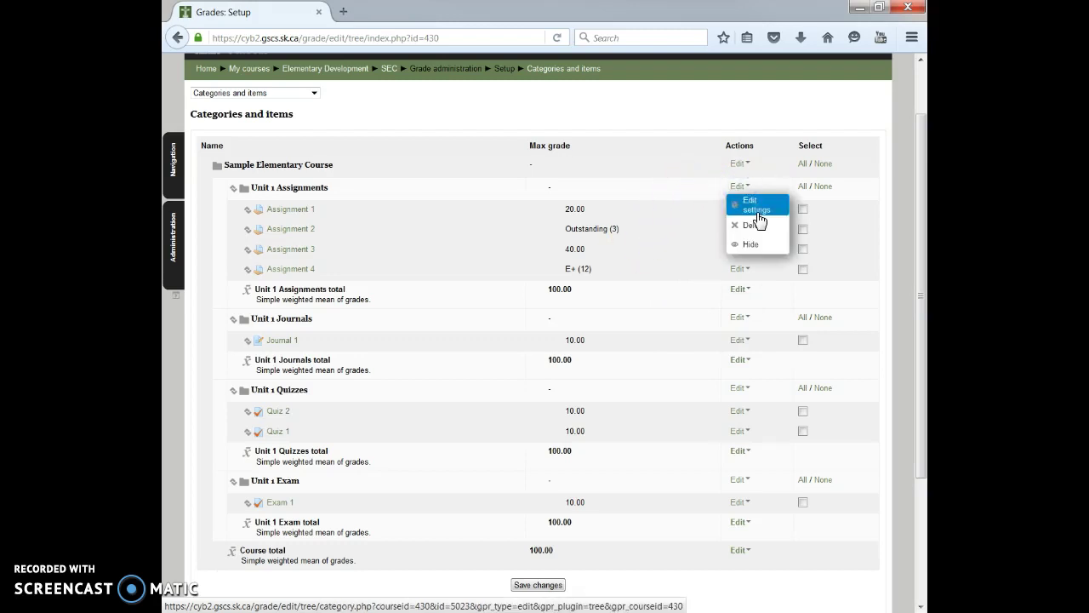
{"action": "left_click", "coordinate": [756, 213]}
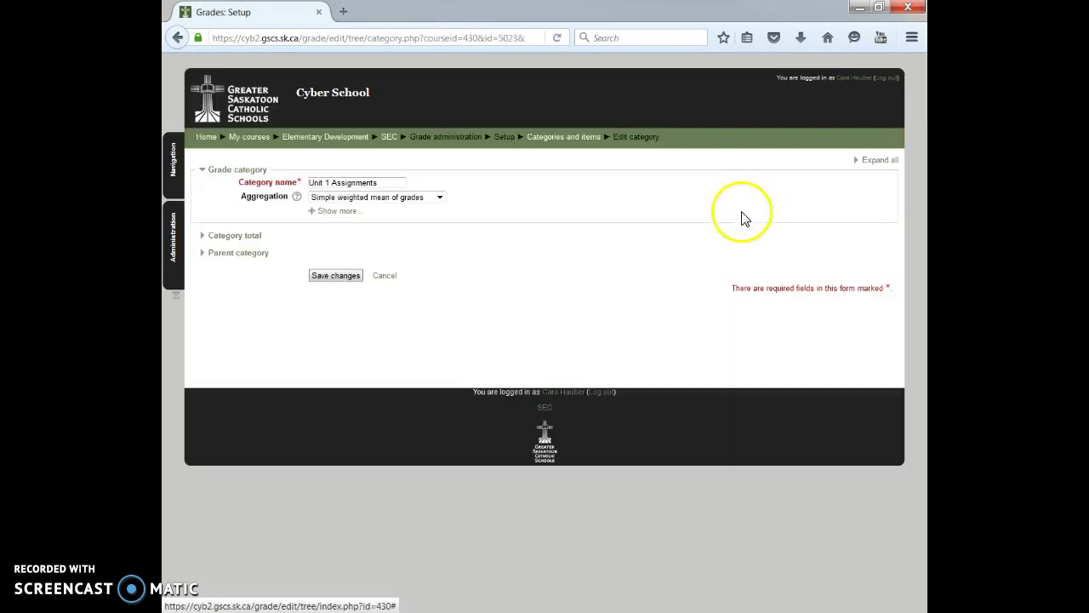
{"action": "left_click", "coordinate": [209, 238]}
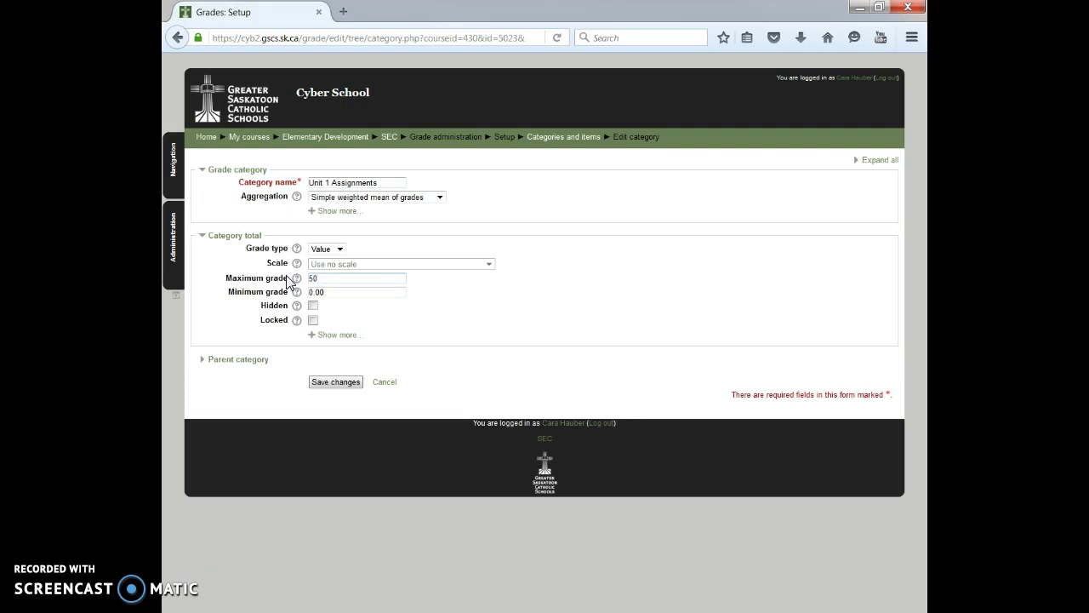
{"action": "left_click", "coordinate": [351, 387]}
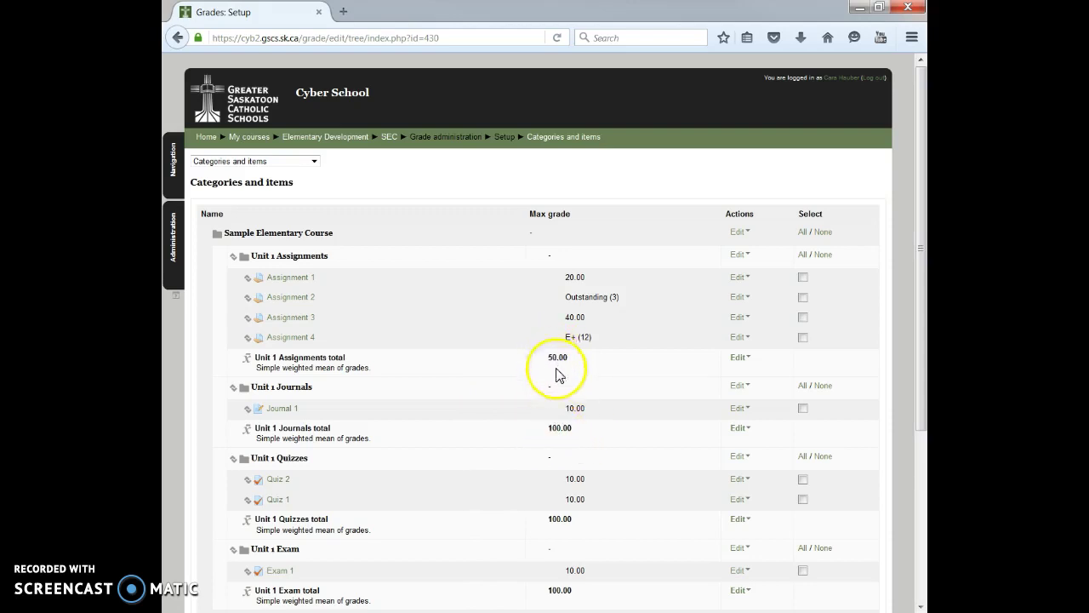
- Set the maximum grade of the Unit 1 Journals category total to 10 and save the change
{"action": "left_click", "coordinate": [730, 387]}
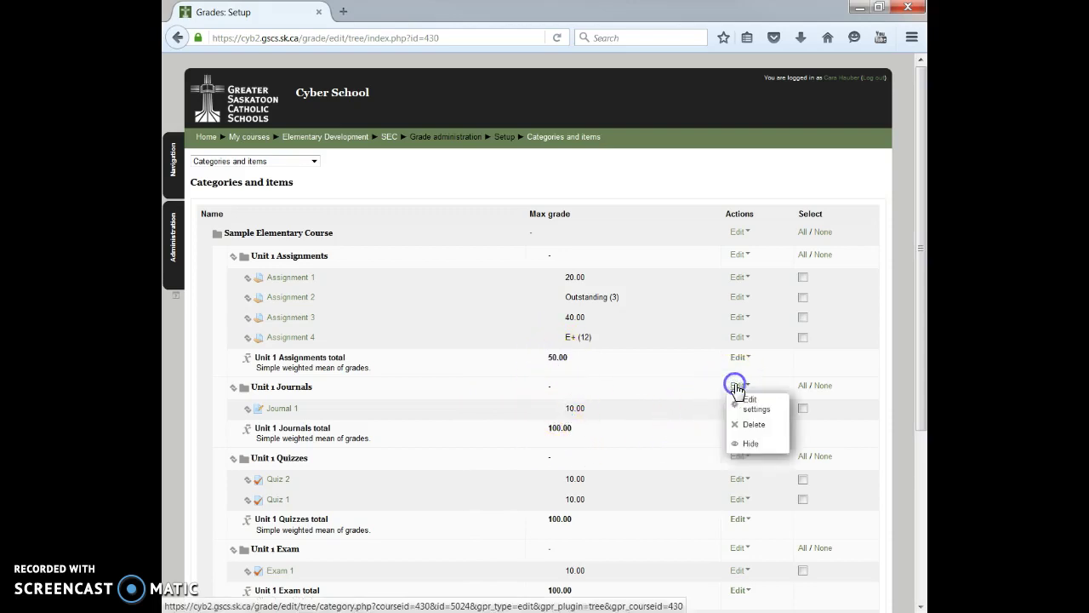
{"action": "left_click", "coordinate": [746, 402]}
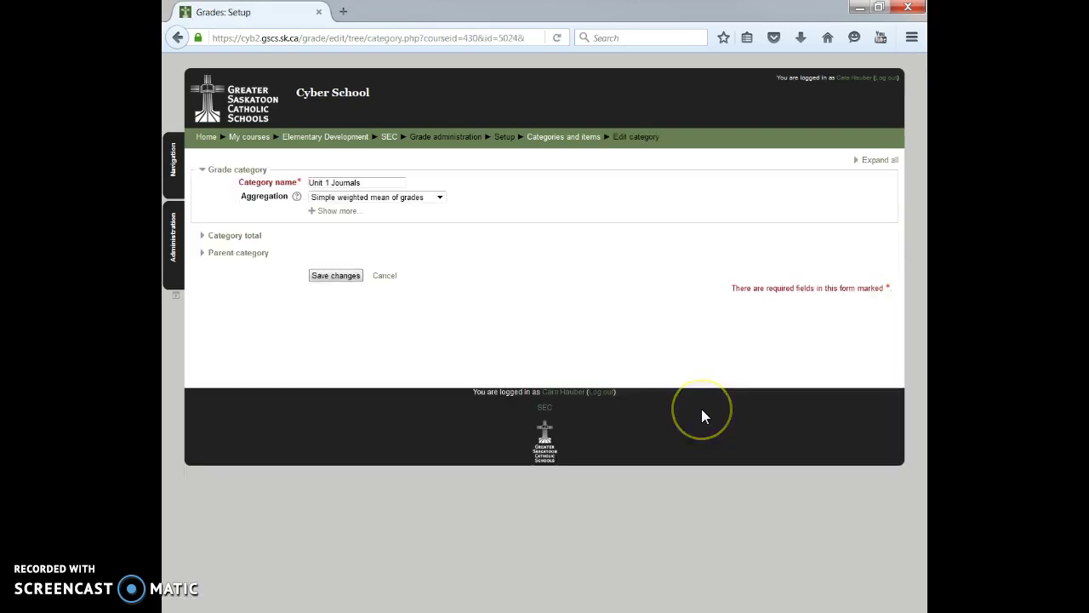
{"action": "left_click", "coordinate": [228, 240]}
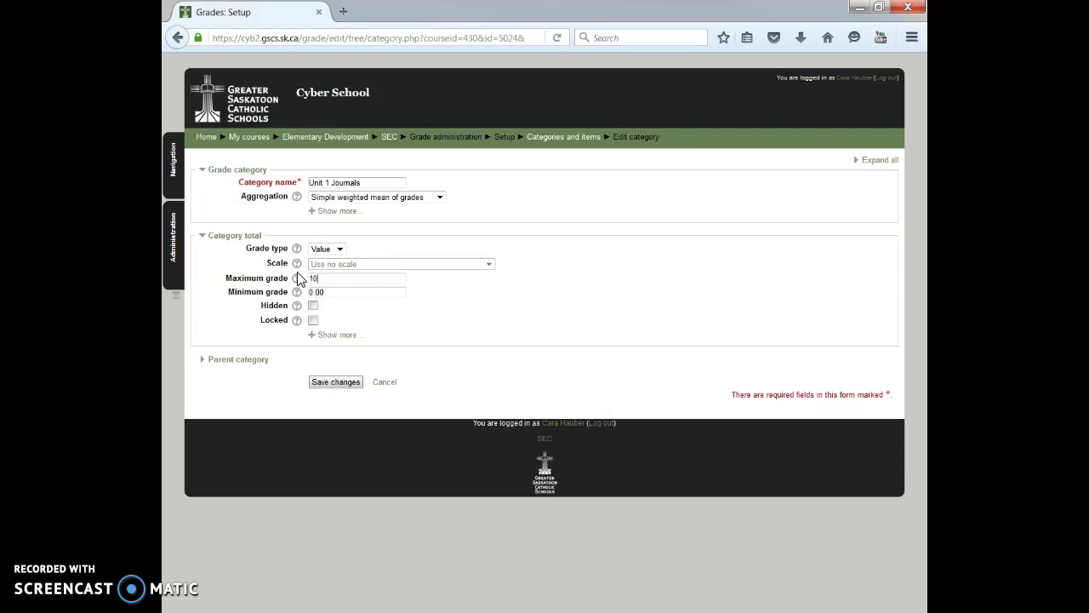
{"action": "left_click", "coordinate": [353, 384]}
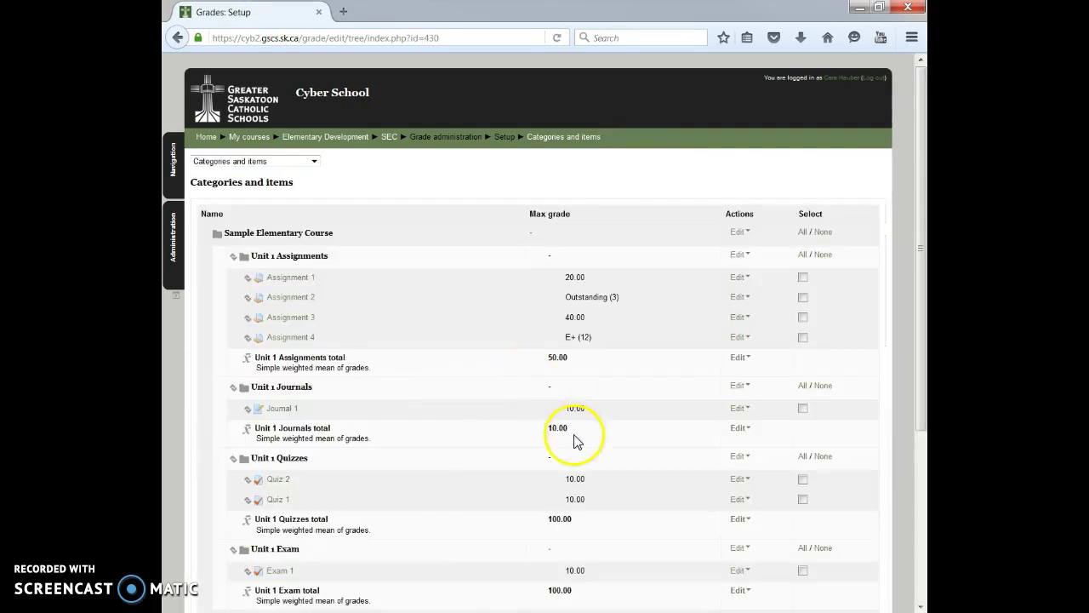
- Set the maximum grade of the Unit 1 Quizzes category total to 20 and save the change
{"action": "scroll", "coordinate": [574, 440], "scroll_direction": "down", "scroll_amount": 3}
{"action": "left_click", "coordinate": [738, 253]}
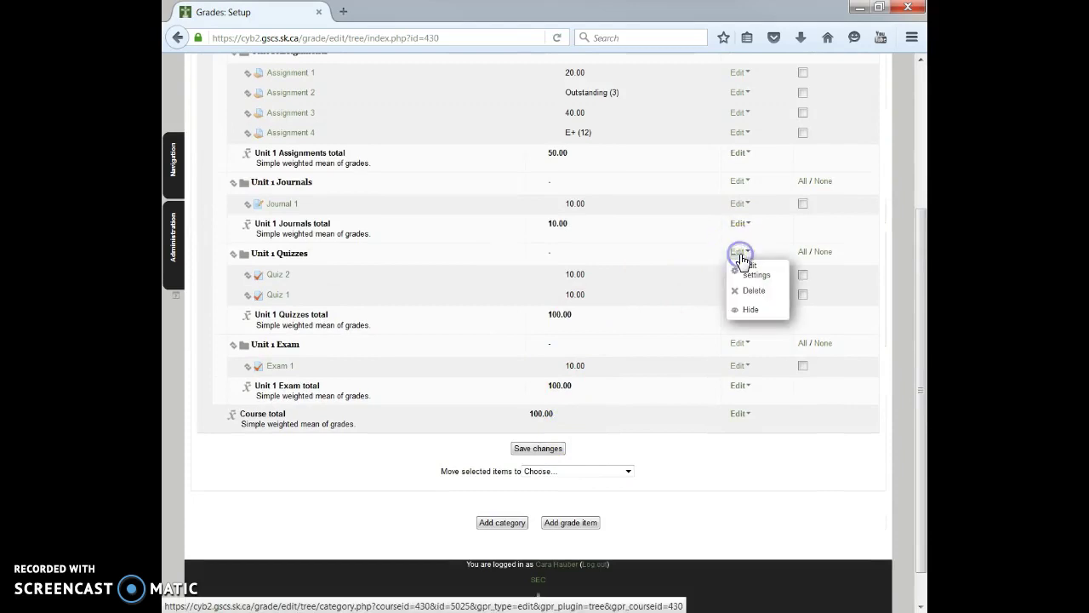
{"action": "left_click", "coordinate": [738, 269]}
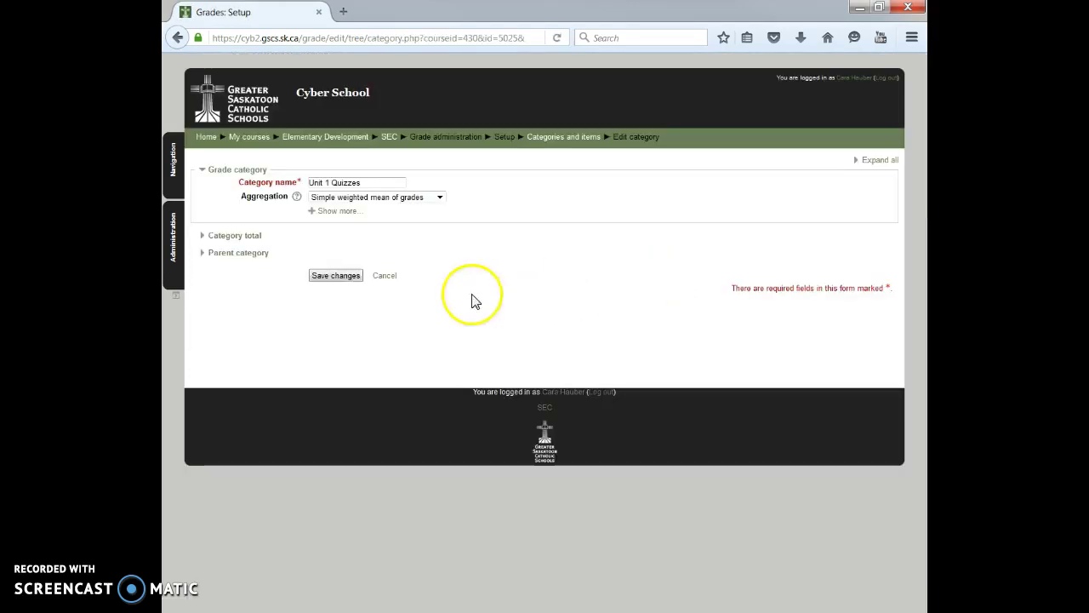
{"action": "left_click", "coordinate": [233, 235]}
{"action": "left_click", "coordinate": [297, 276]}
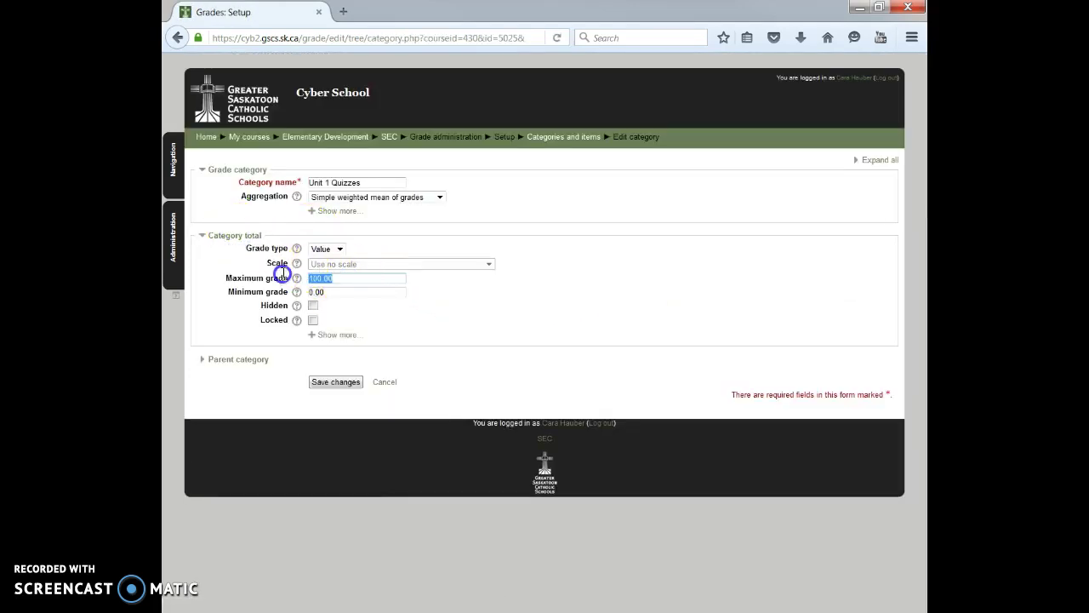
{"action": "left_click", "coordinate": [333, 381]}
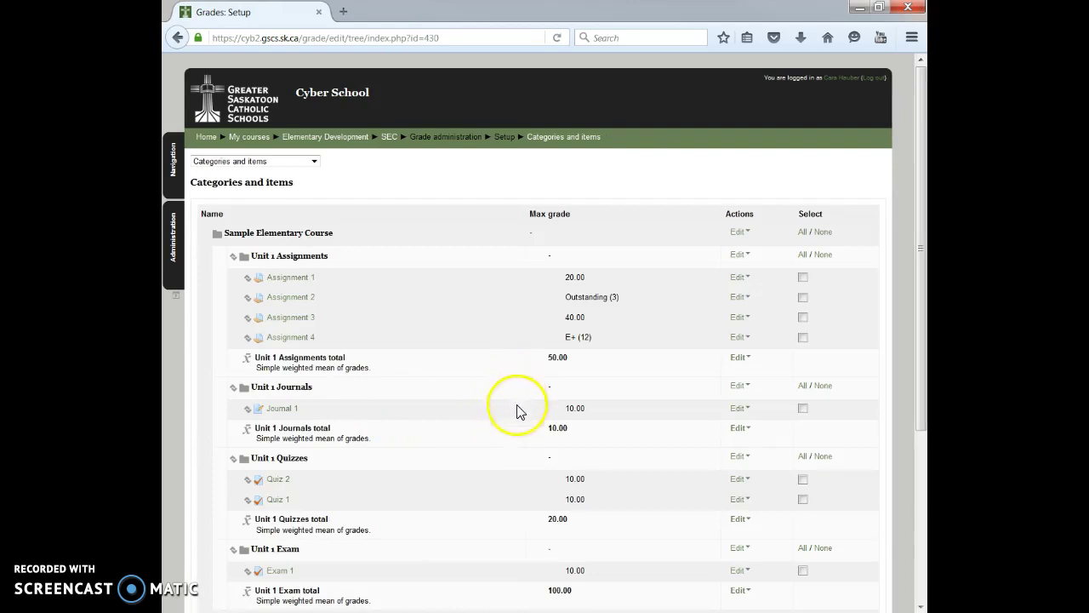
- Set the maximum grade of the Unit 1 Exam category total to 20 and save the change
{"action": "scroll", "coordinate": [517, 412], "scroll_direction": "down", "scroll_amount": 3}
{"action": "left_click", "coordinate": [739, 411]}
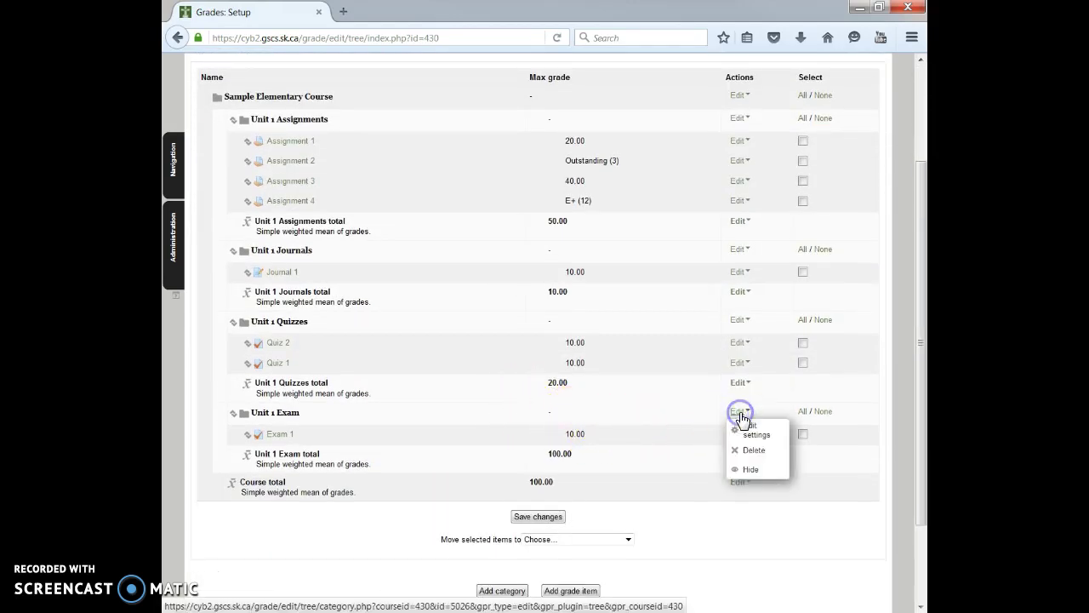
{"action": "left_click", "coordinate": [750, 430]}
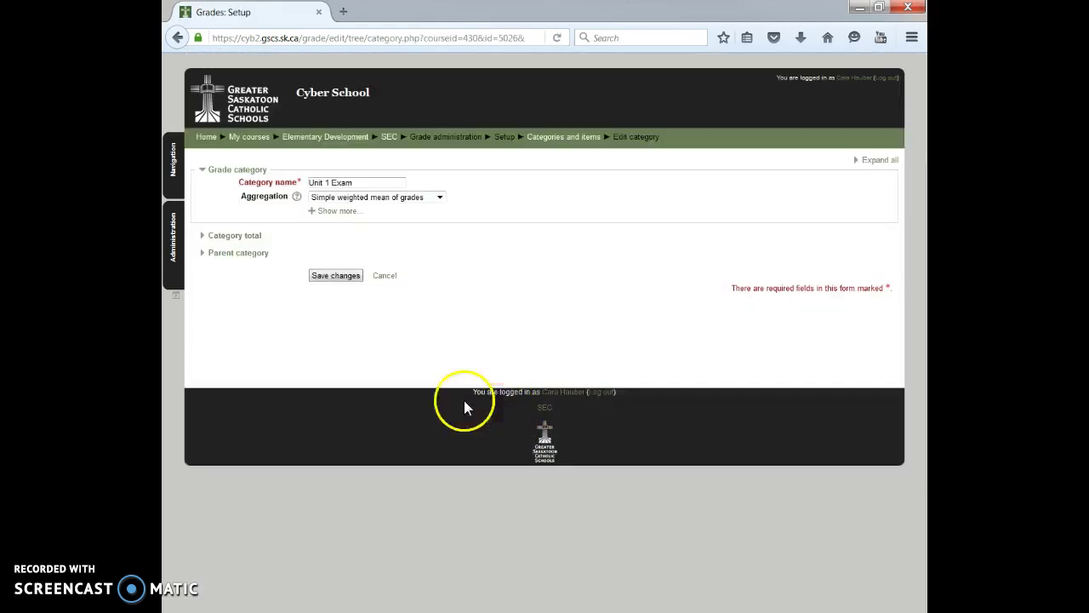
{"action": "left_click", "coordinate": [223, 236]}
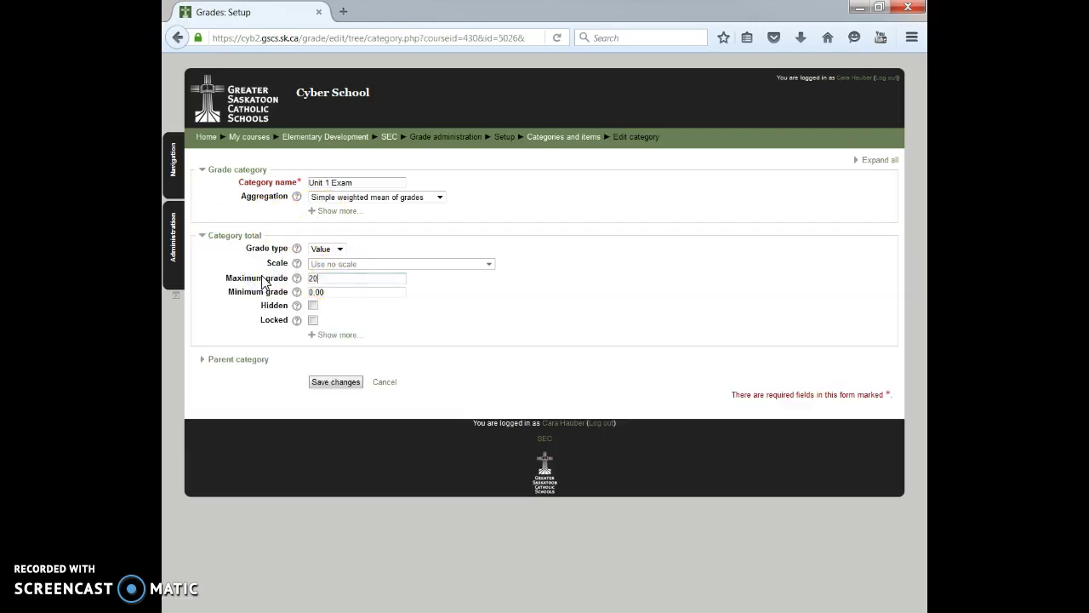
{"action": "left_click", "coordinate": [350, 382]}
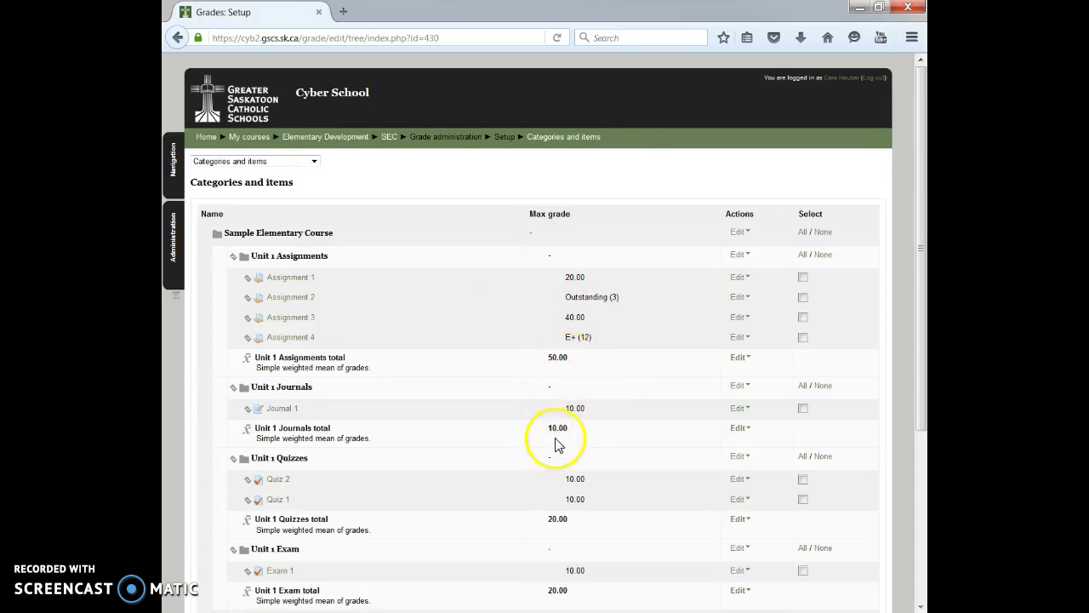
- Review the maximum grades of the Unit 1 assignments, journals, quizzes and exam totals alongside the course total
{"action": "scroll", "coordinate": [488, 432], "scroll_direction": "down", "scroll_amount": 5}
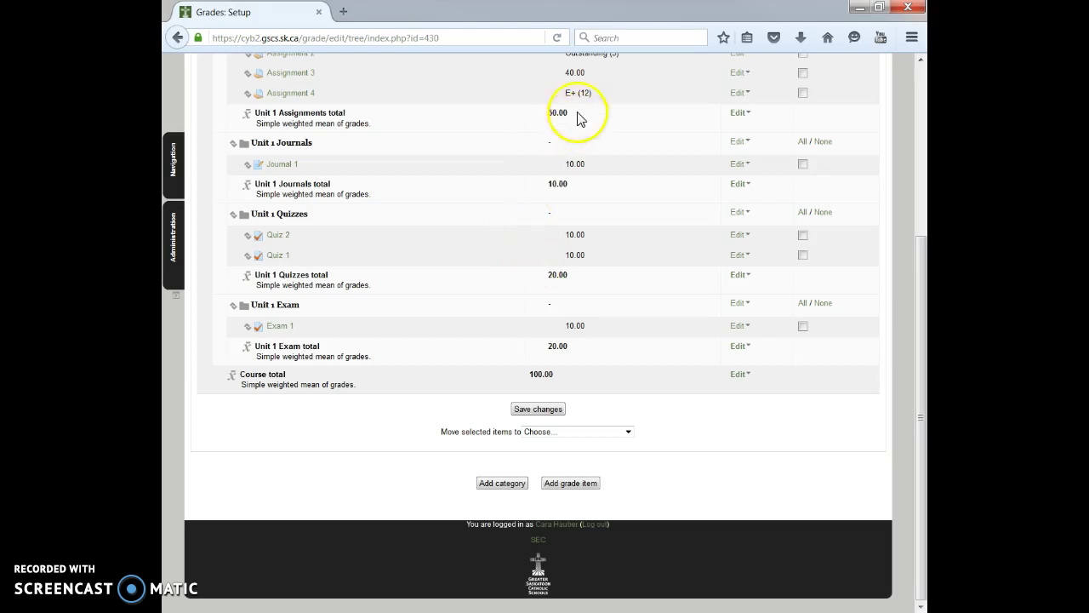
{"action": "left_click", "coordinate": [552, 113]}
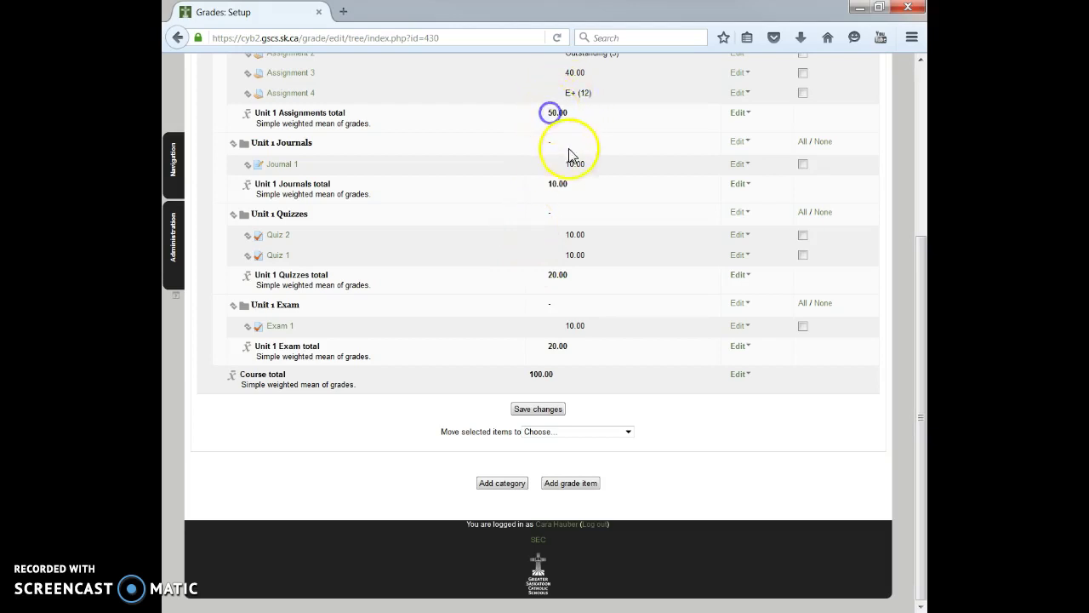
{"action": "left_click", "coordinate": [557, 185]}
{"action": "left_click", "coordinate": [558, 273]}
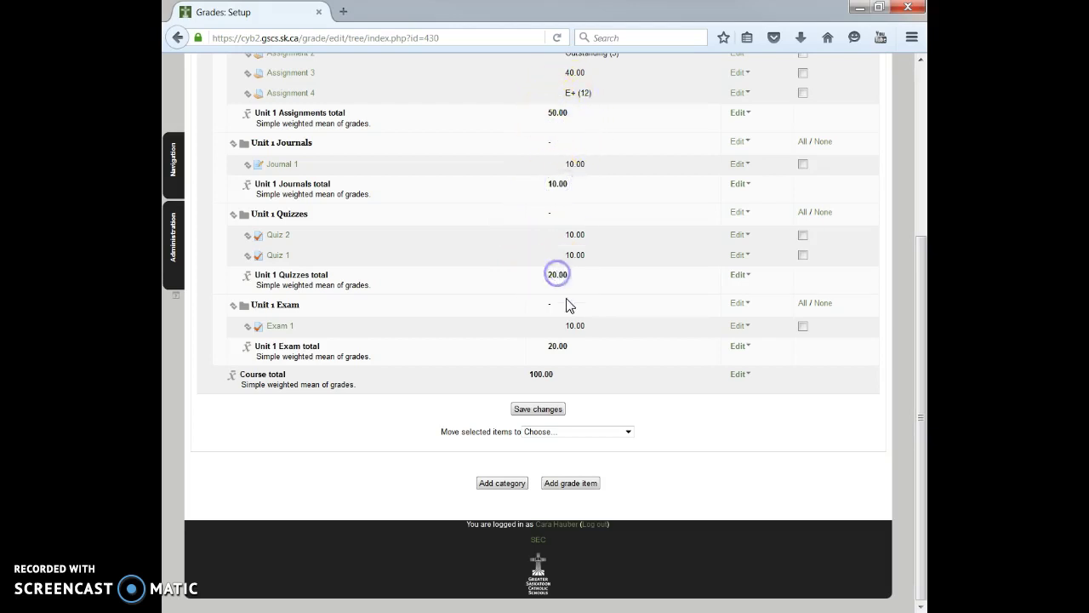
{"action": "left_click", "coordinate": [557, 345]}
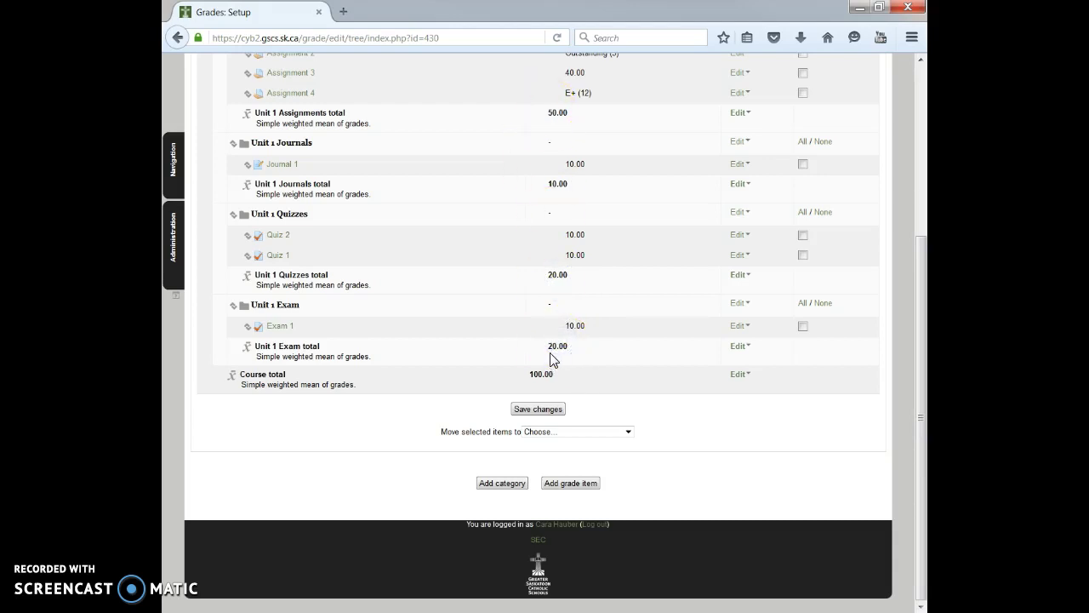